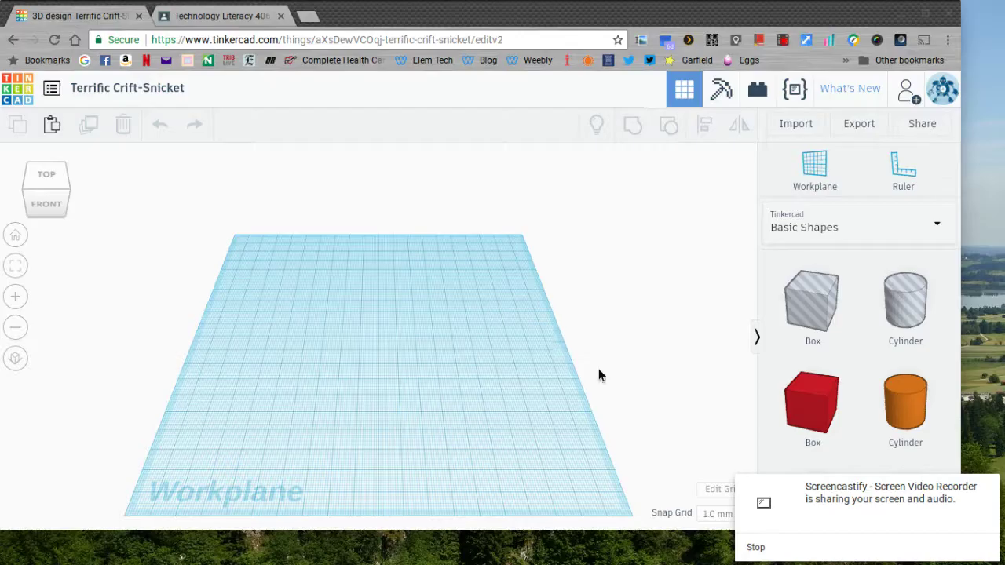
- Open the workplane's grid properties and change the units to inches
click(710, 515)
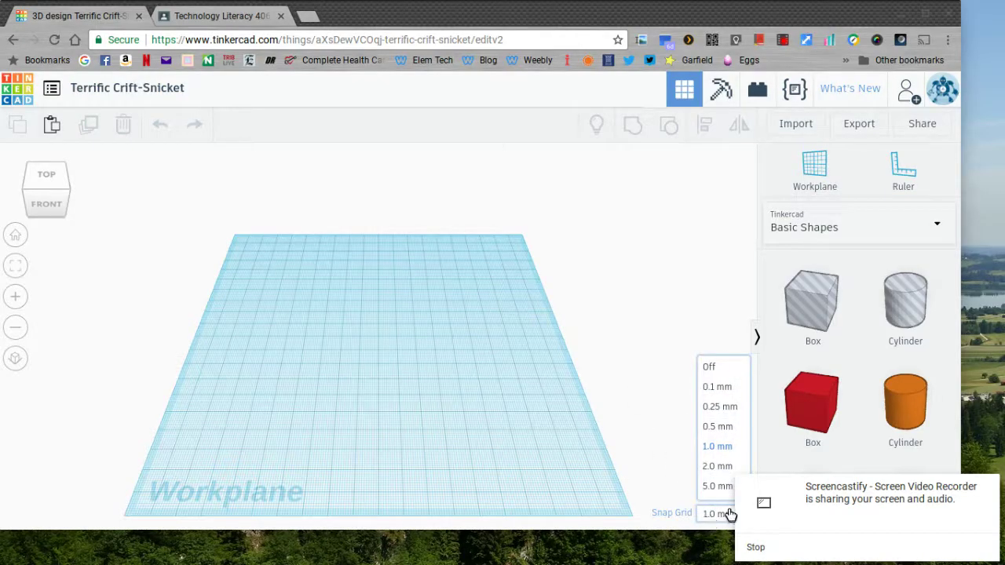
click(728, 515)
click(719, 490)
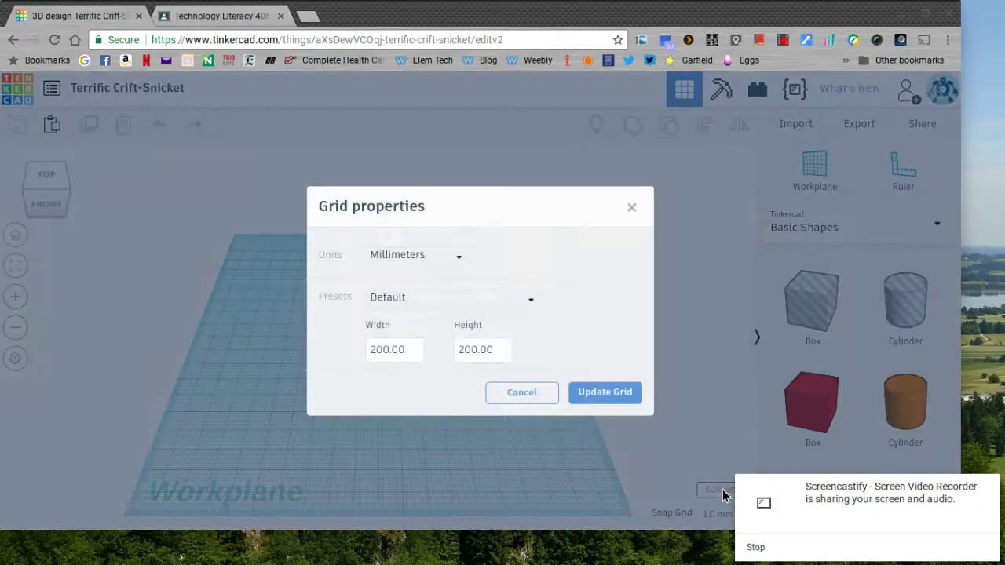
click(422, 257)
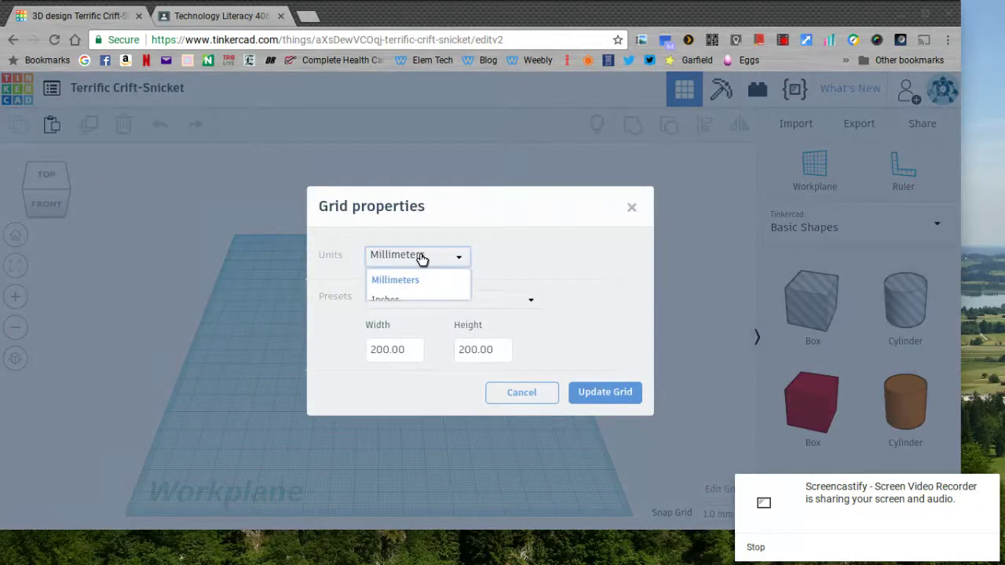
click(418, 300)
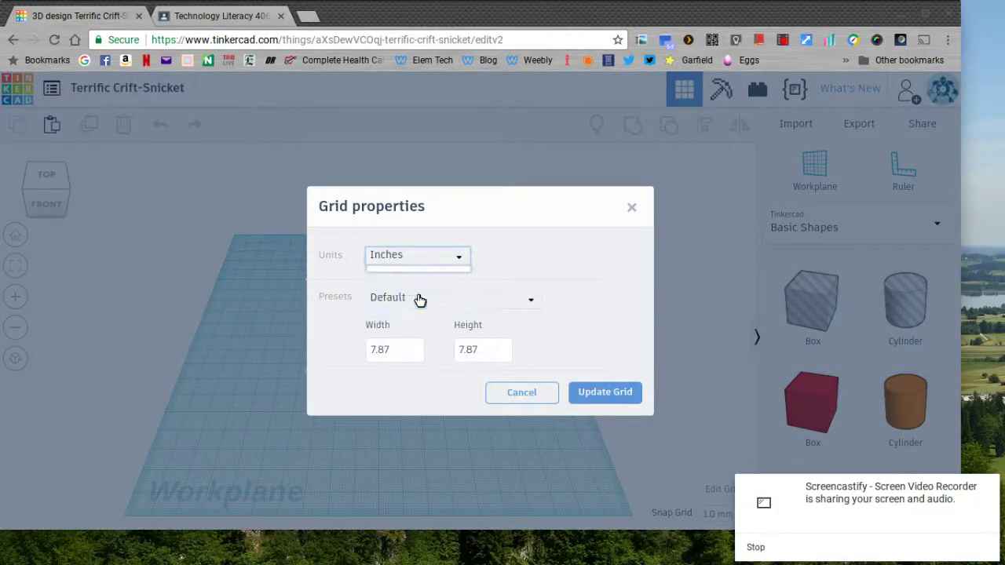
- Set the grid's width and height to 7 inches each and update the workplane
click(398, 351)
key(BackSpace)
key(BackSpace)
key(BackSpace)
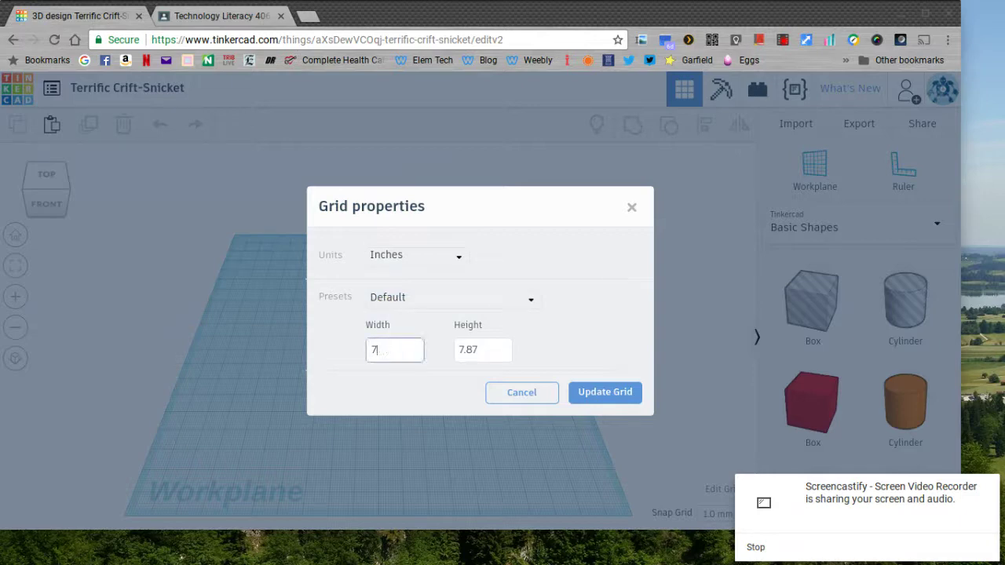
click(494, 357)
key(BackSpace)
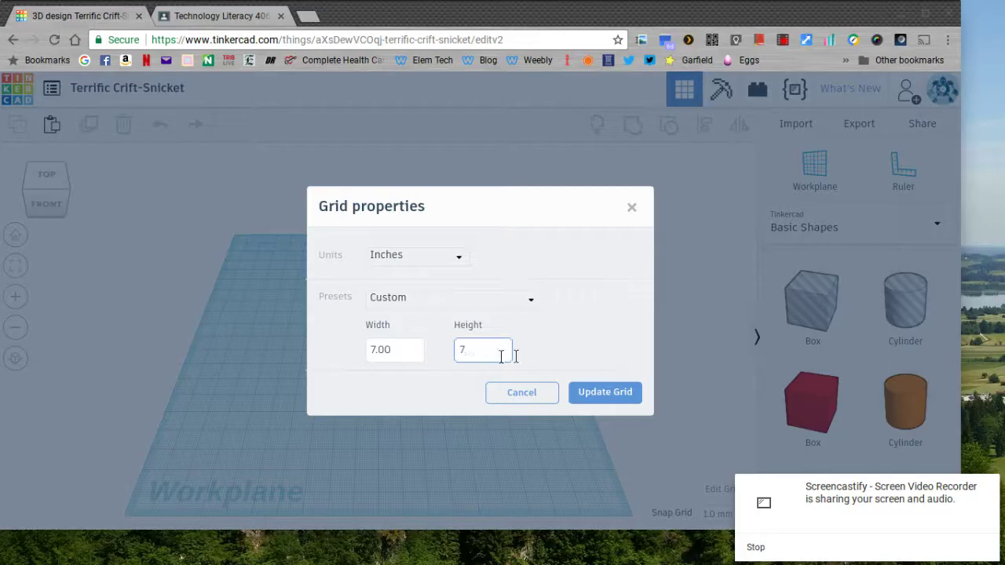
click(608, 392)
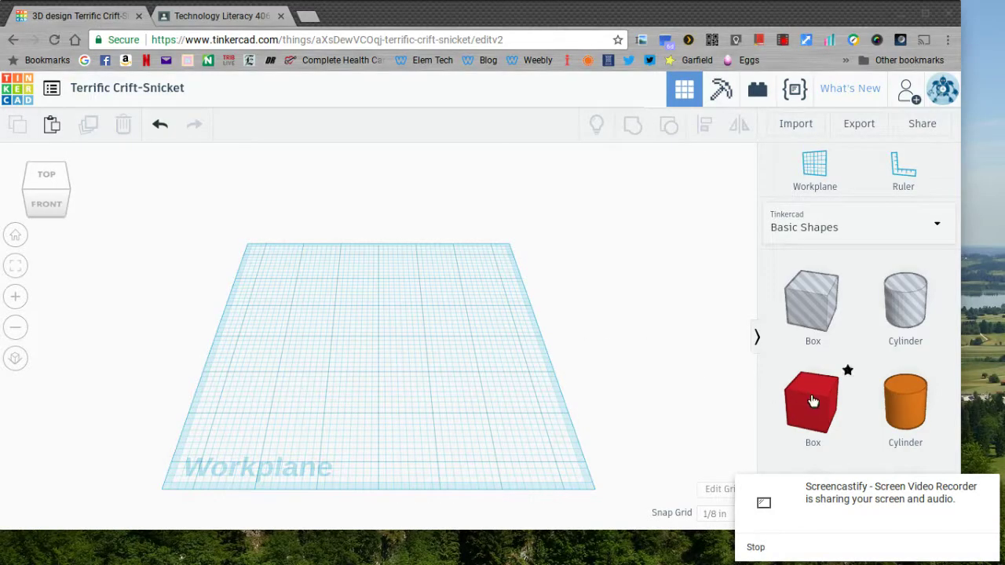
- Place a solid box on the front half of the workplane, sized 3 in long, 1 in wide and ½ in tall
drag(814, 402, 442, 421)
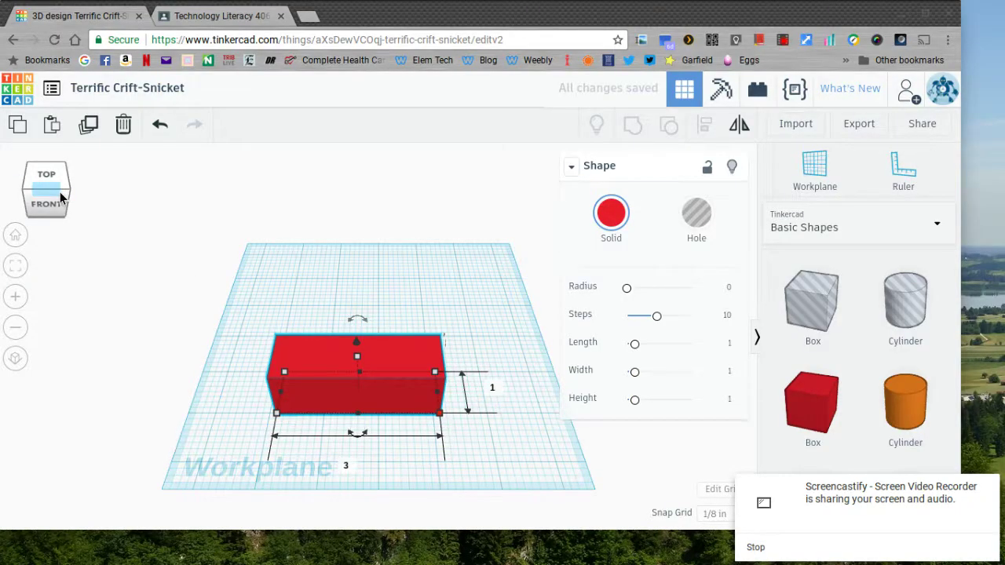
mouse_move(59, 192)
mouse_down()
mouse_move(48, 196)
mouse_move(39, 179)
mouse_move(49, 201)
mouse_move(59, 191)
mouse_up()
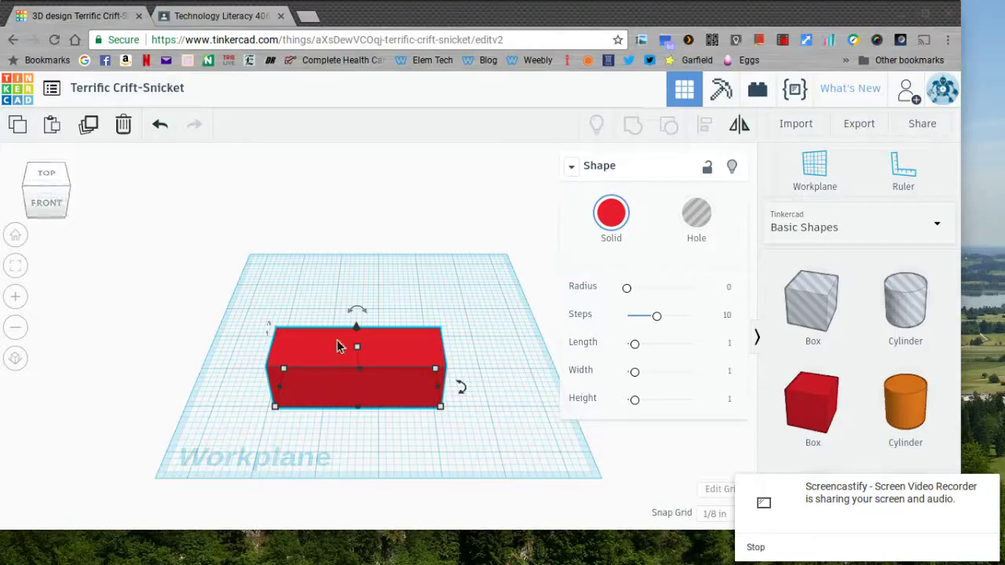
drag(358, 353, 366, 368)
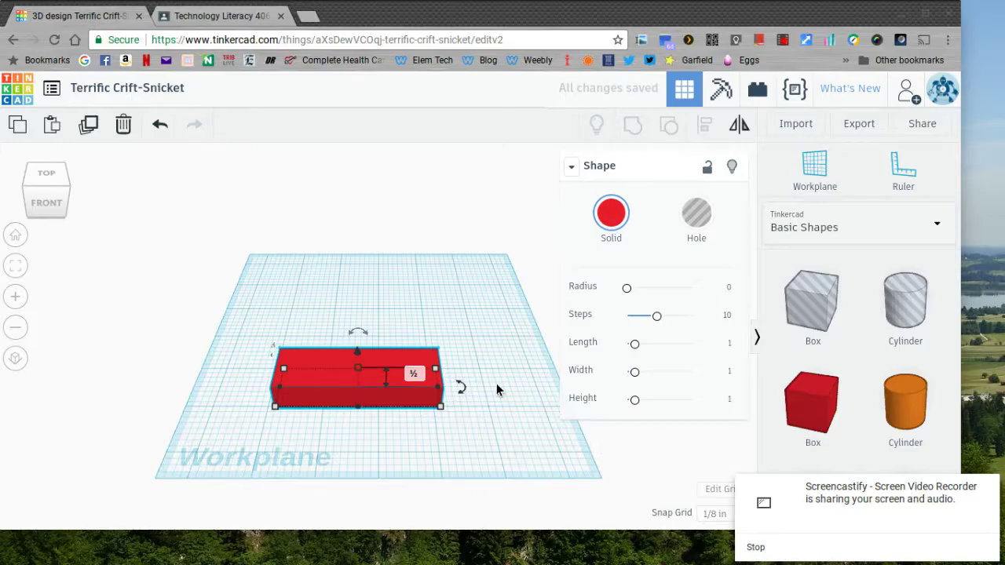
drag(462, 393, 462, 393)
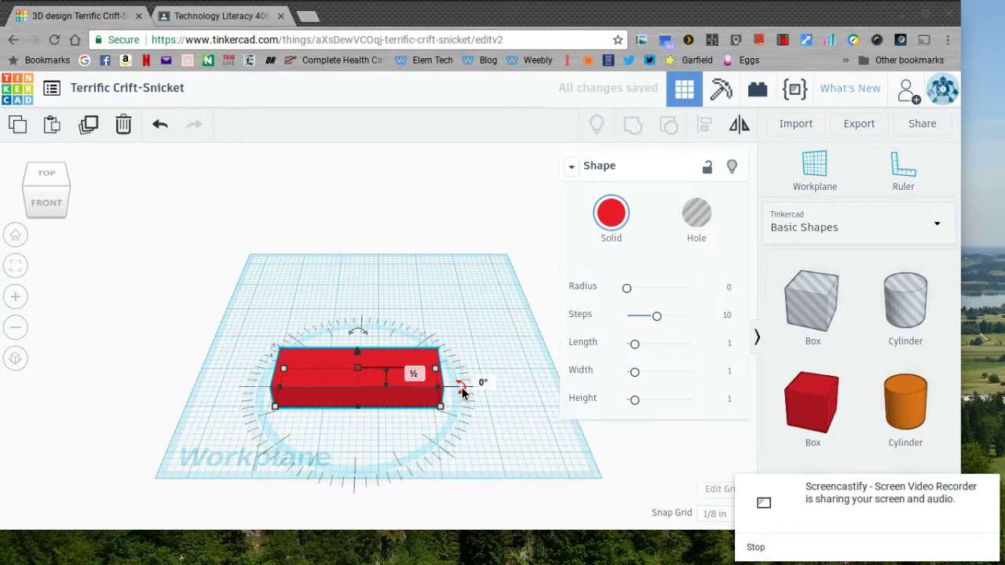
- Add a roof shape beyond the red box's right end, turn it on the workplane, and tip it 90° to stand on end
scroll(835, 353, down, 3)
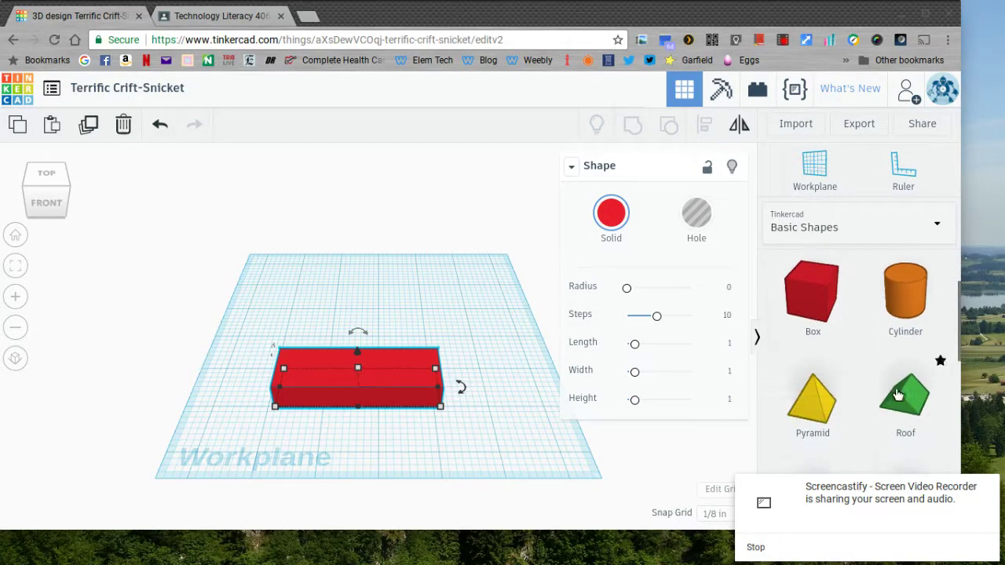
drag(898, 395, 494, 377)
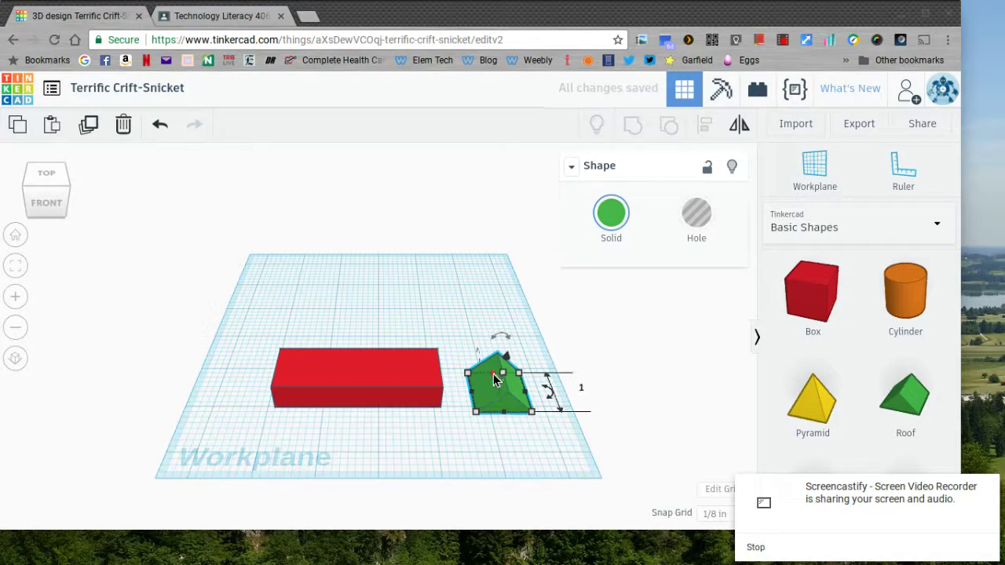
mouse_move(547, 391)
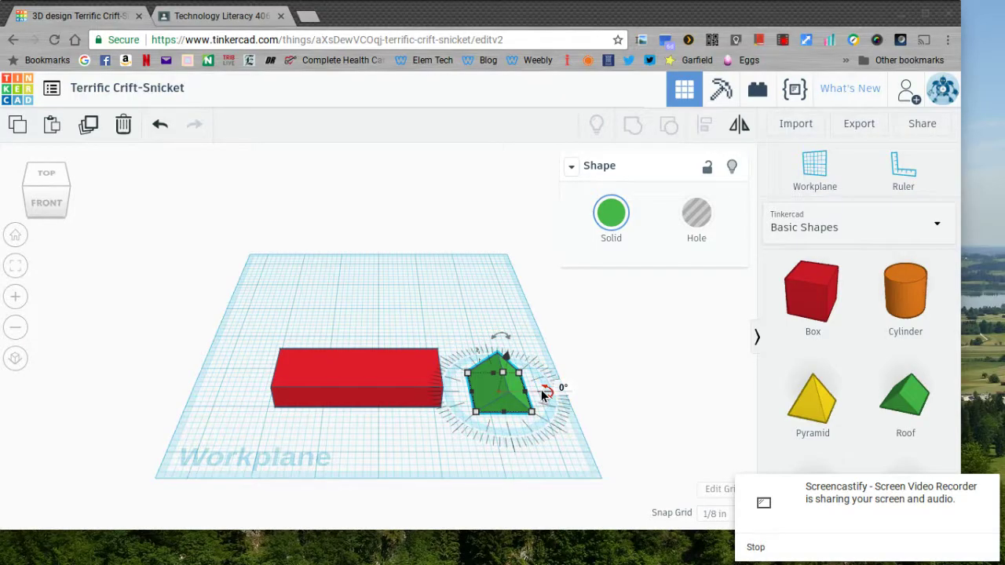
drag(543, 395, 506, 423)
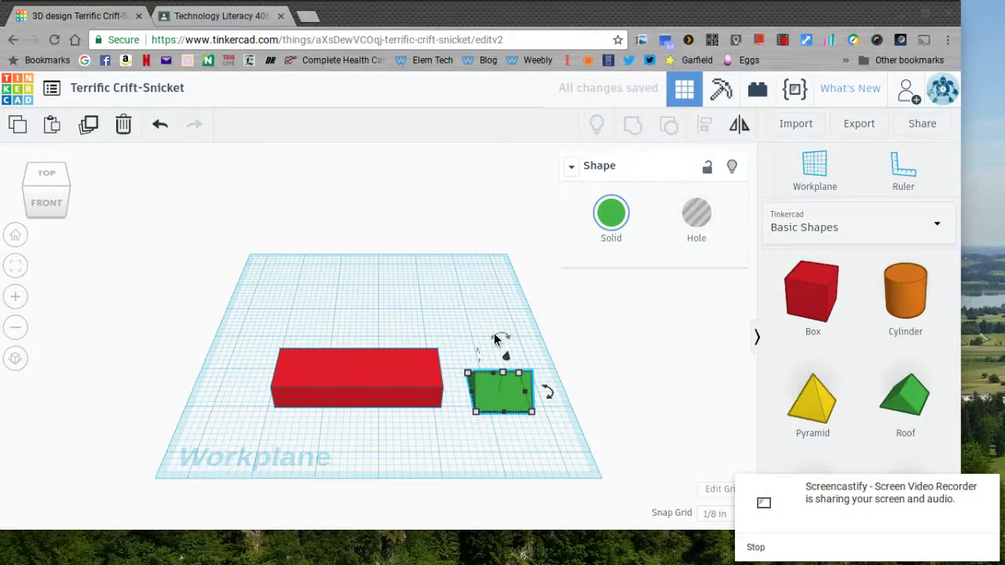
drag(494, 339, 530, 360)
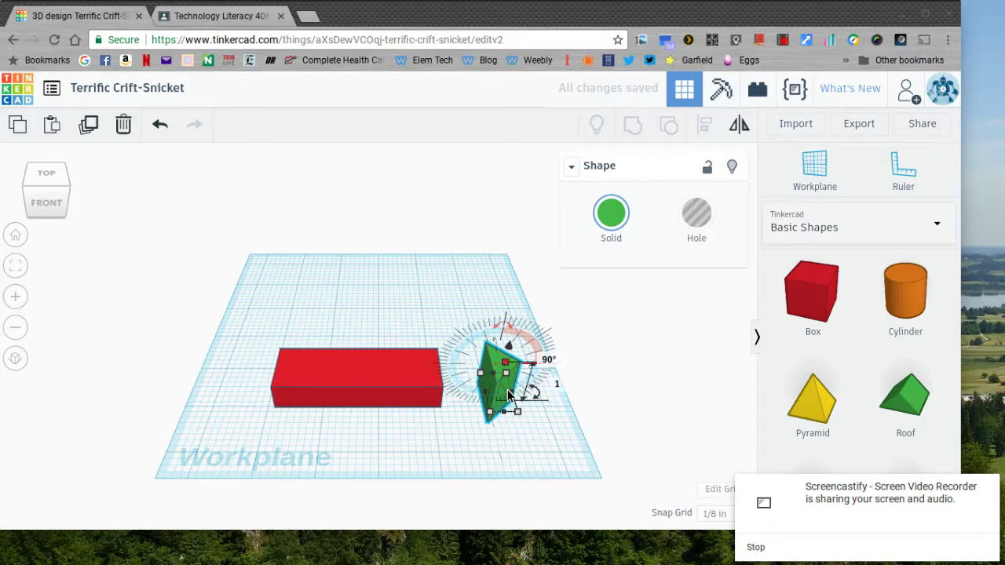
- Lower the upright roof's height to ½ in, undoing any accidental rotation
click(50, 196)
click(50, 191)
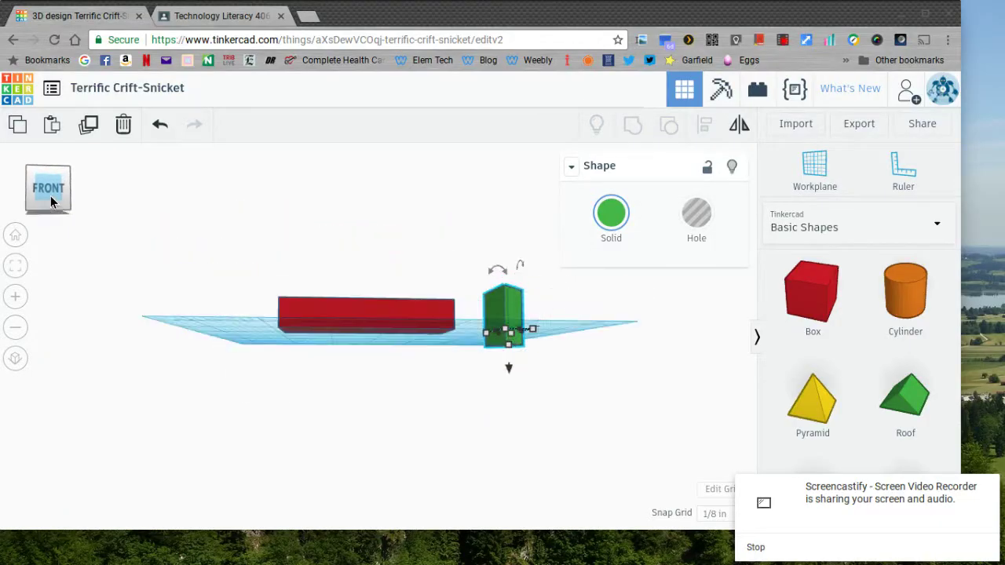
drag(50, 195, 183, 254)
click(55, 202)
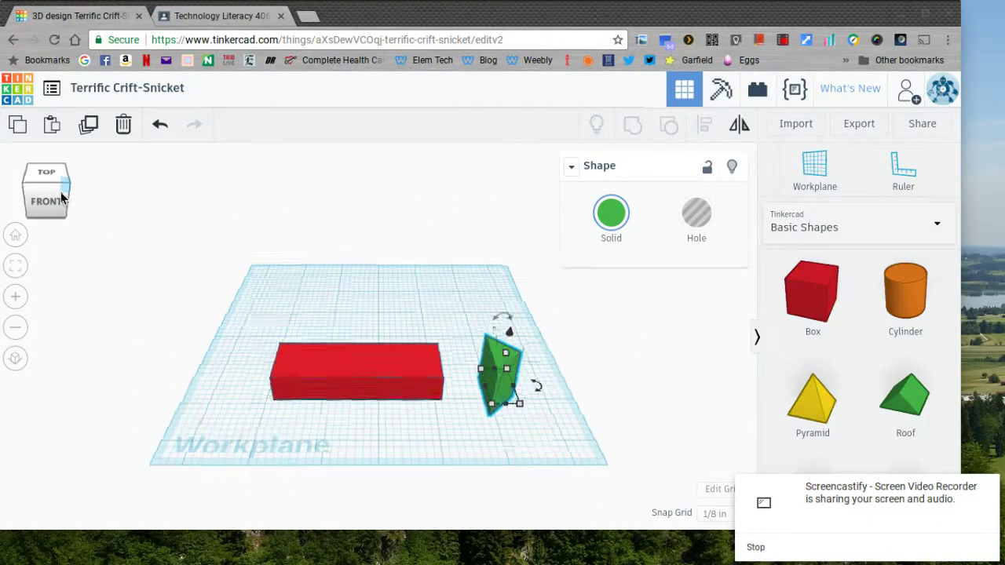
drag(528, 296, 509, 288)
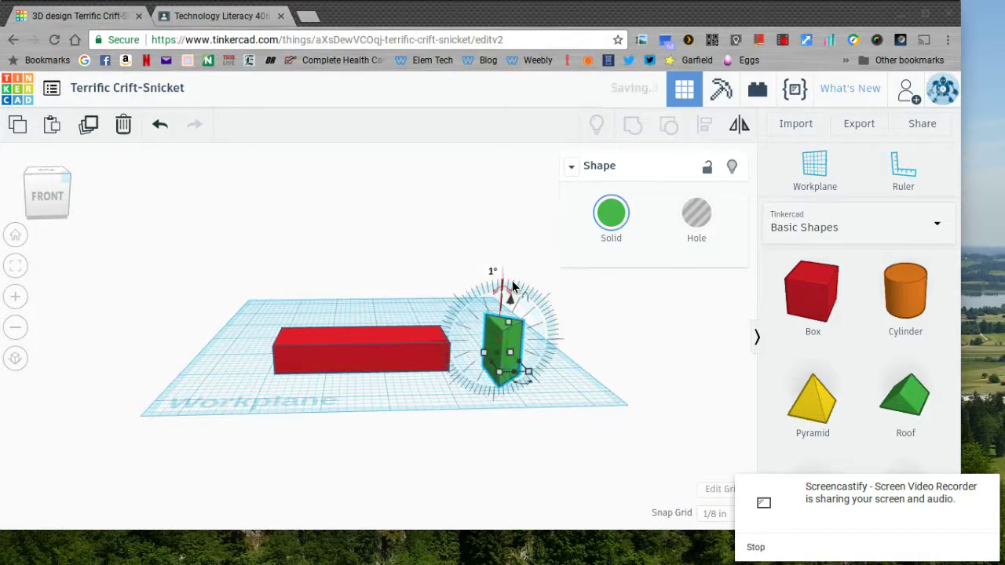
click(160, 124)
drag(507, 301, 511, 340)
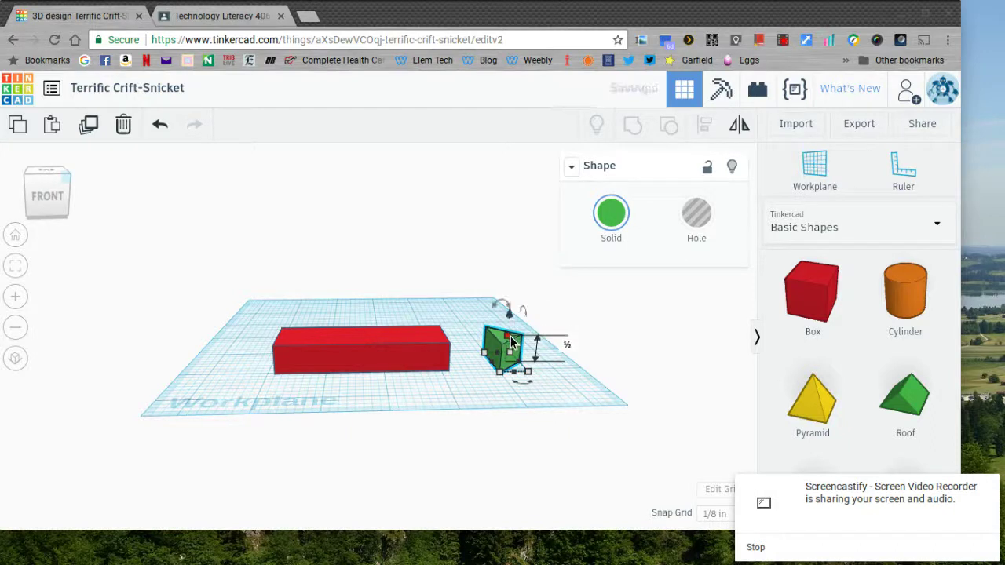
- Move the roof against the right end of the red box and align it with the box's sides to form a pointed bow
drag(52, 194, 54, 207)
key(Left)
key(Left)
key(Left)
key(Left)
key(Left)
key(Left)
key(Left)
key(Left)
key(Left)
key(Left)
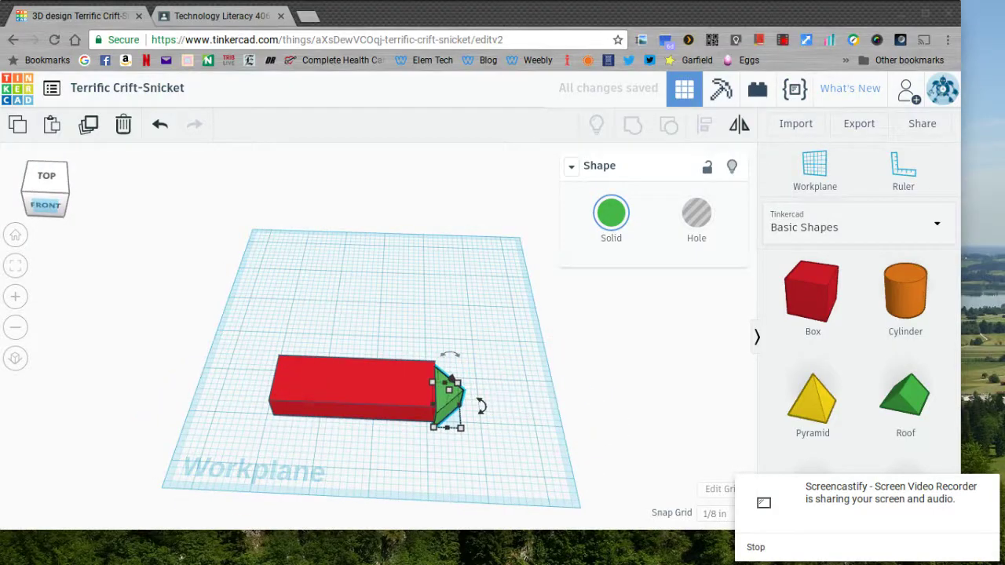
key(Up)
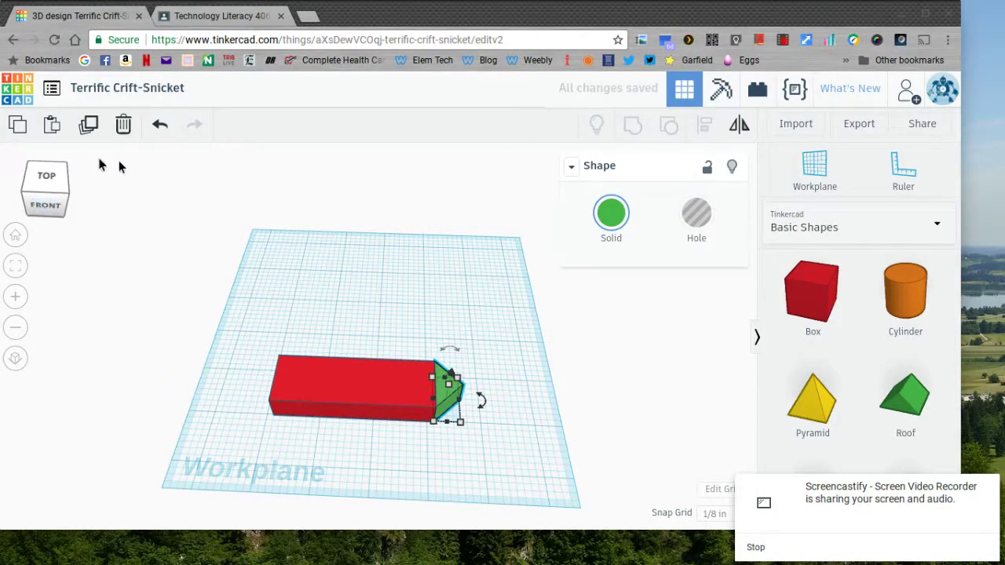
click(306, 275)
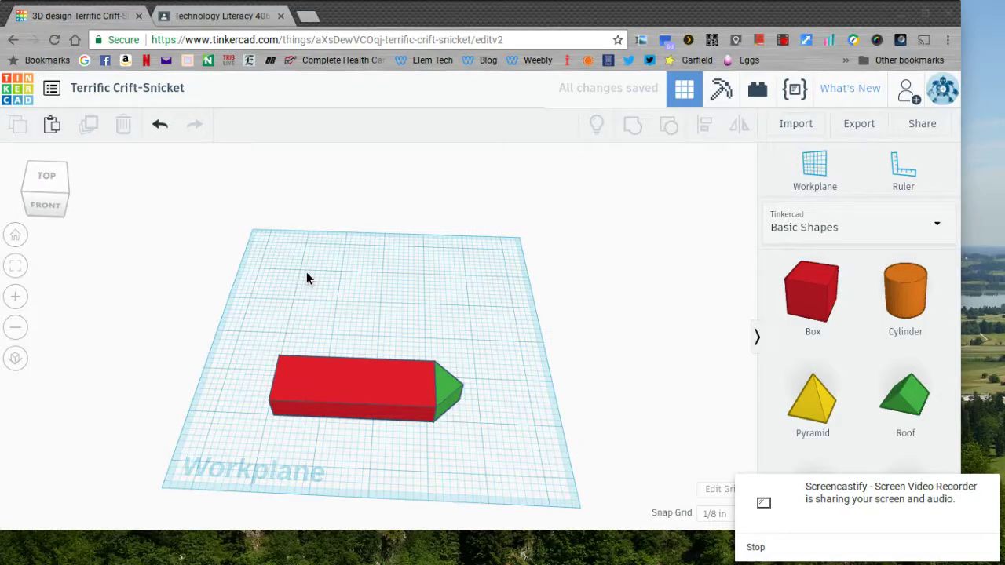
- Set a temporary workplane on the red box's top face and place a second solid box at its left end
key(w)
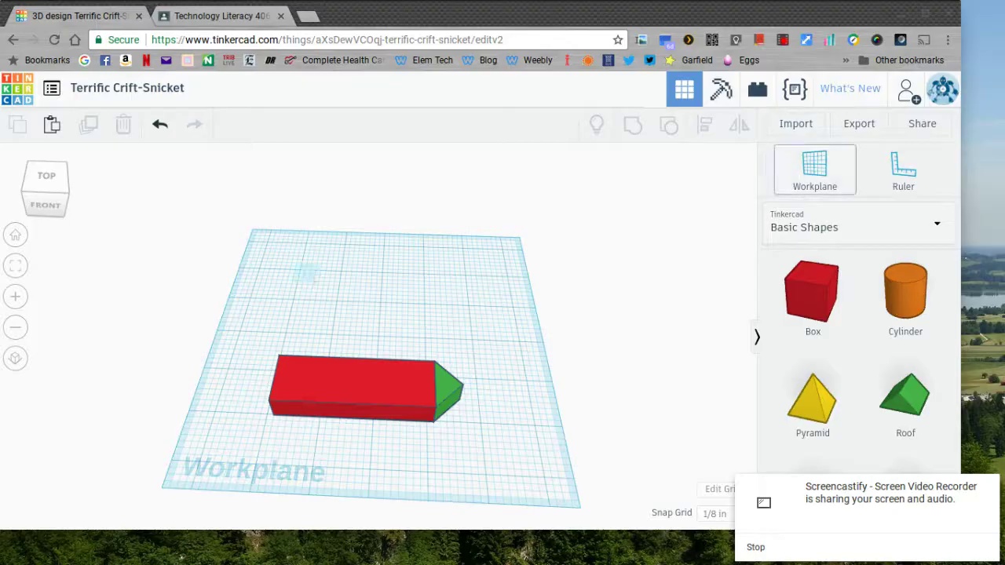
click(340, 377)
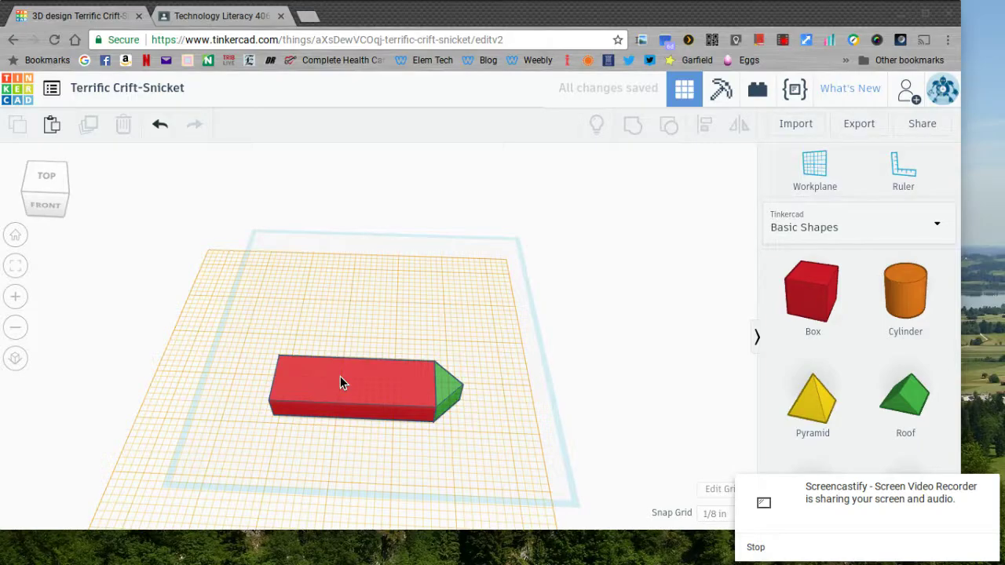
drag(817, 302, 306, 382)
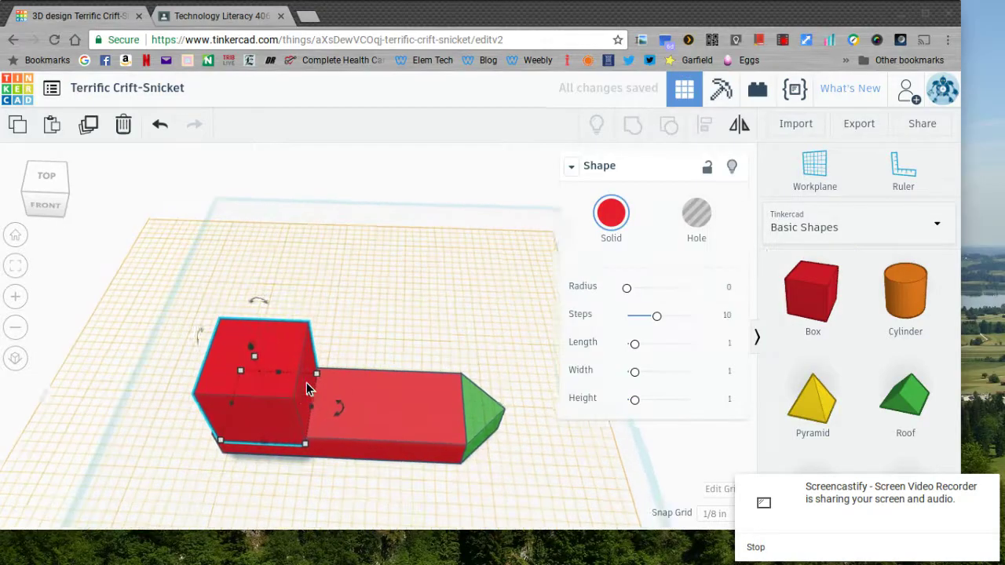
- Resize the upper box to 2½ in long and ¾ in wide, and reduce its height
mouse_move(319, 429)
drag(319, 429, 424, 421)
drag(336, 347, 341, 374)
- Nudge the upper box one grid step toward the base's front edge and widen it to ⅞ in
drag(55, 184, 33, 179)
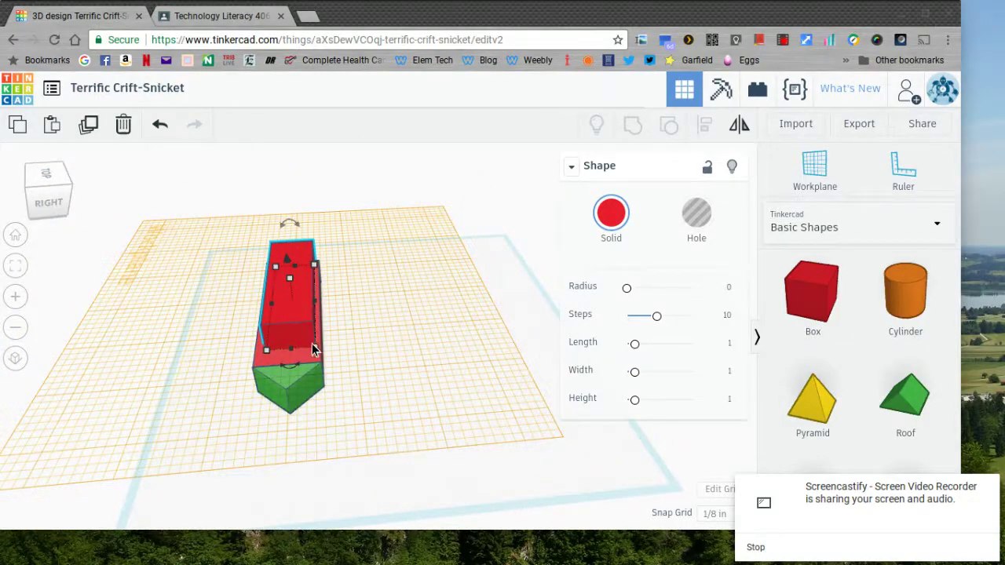
mouse_move(313, 350)
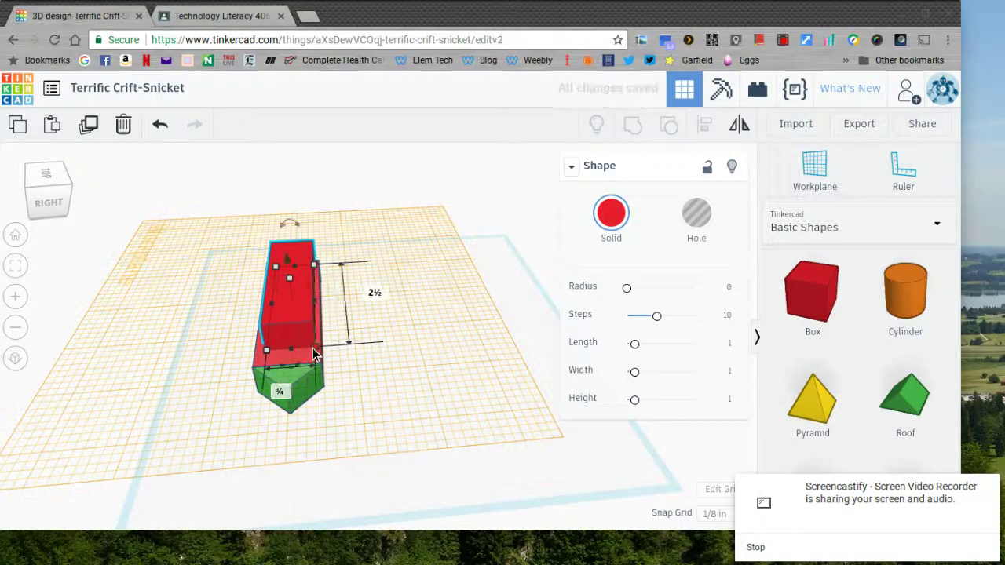
key(Left)
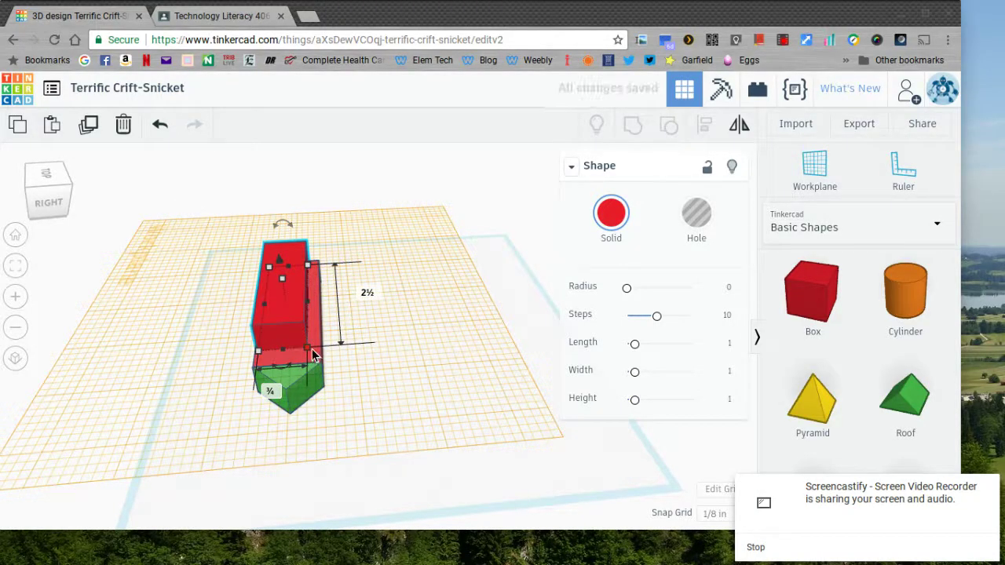
drag(308, 349, 312, 353)
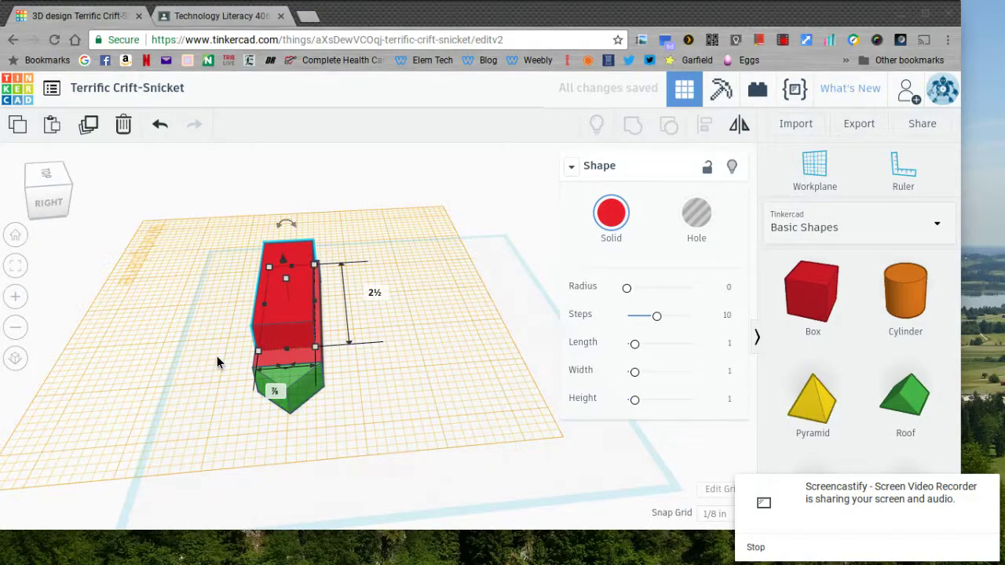
- Narrow the upper box evenly from both sides to ⅝ in wide, keeping its 2½ in length
scroll(217, 356, down, 5)
click(65, 217)
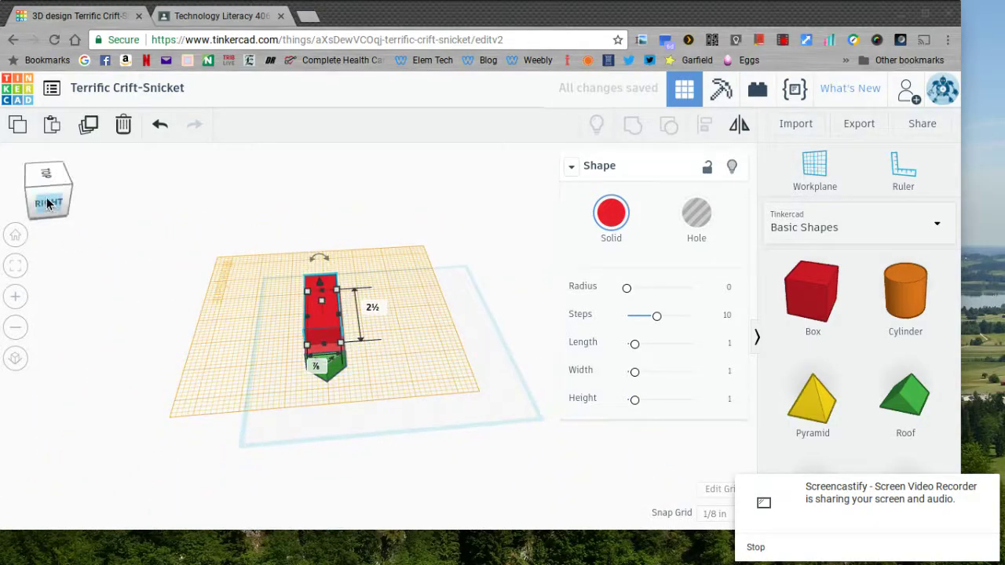
click(67, 194)
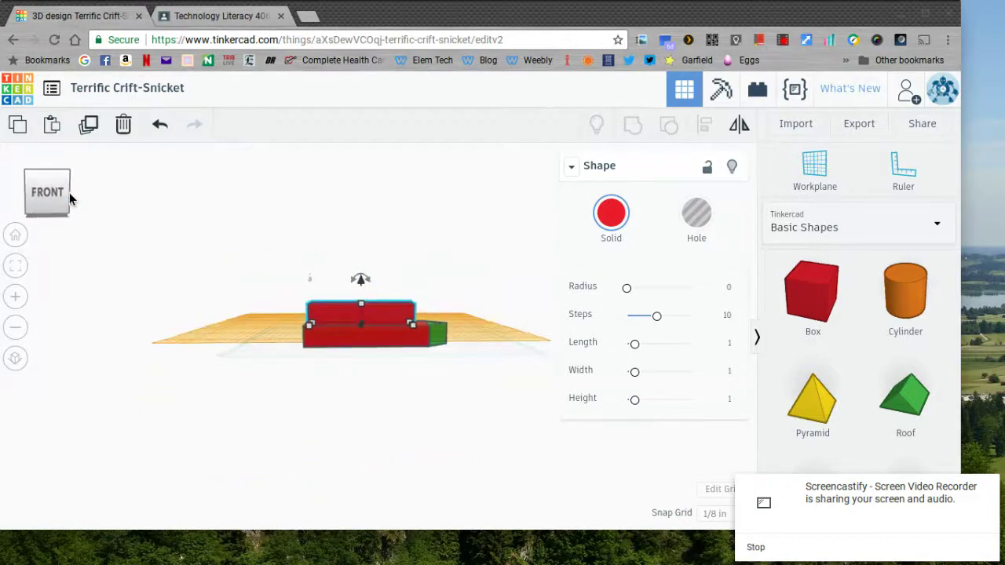
drag(100, 192, 180, 197)
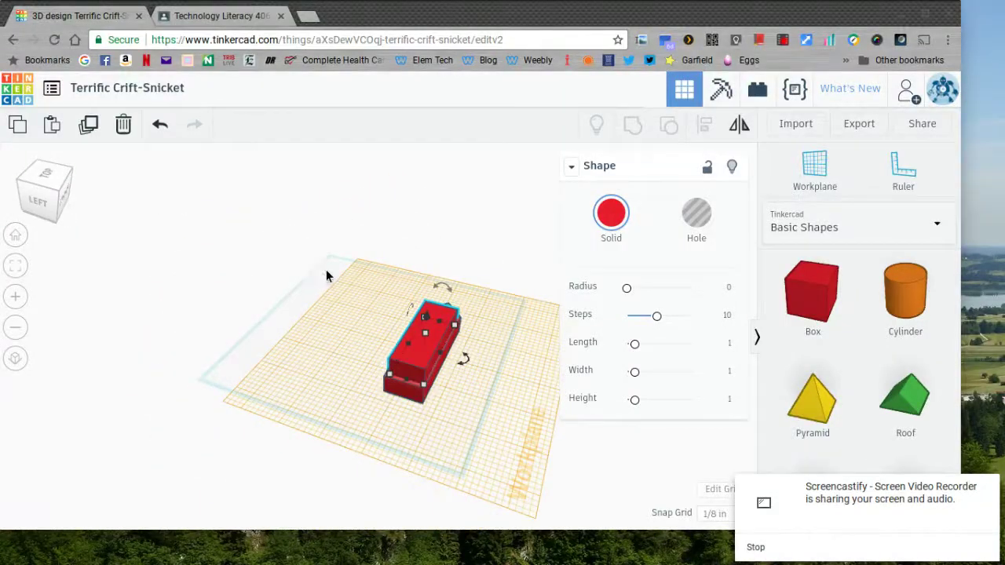
mouse_move(425, 384)
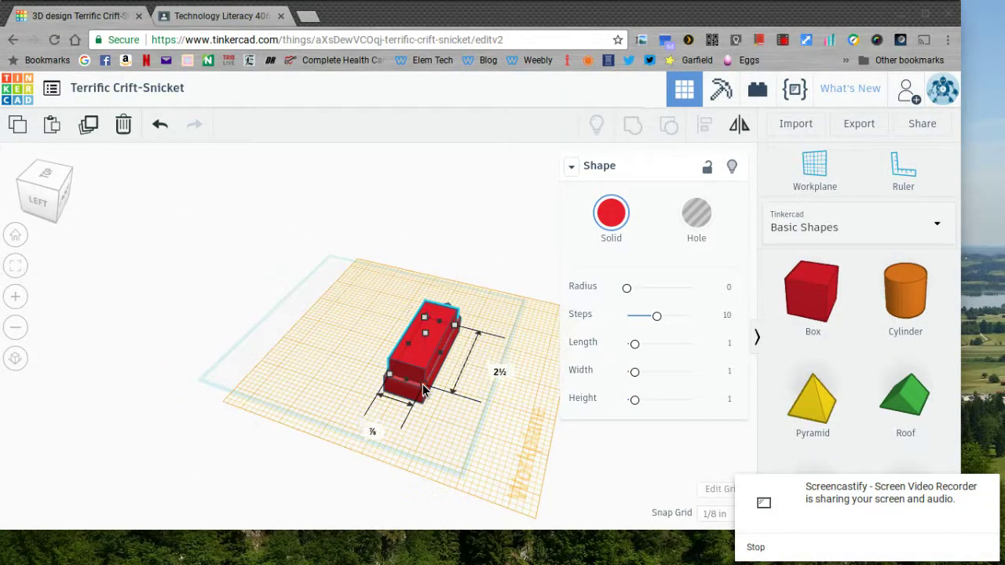
drag(423, 384, 398, 375)
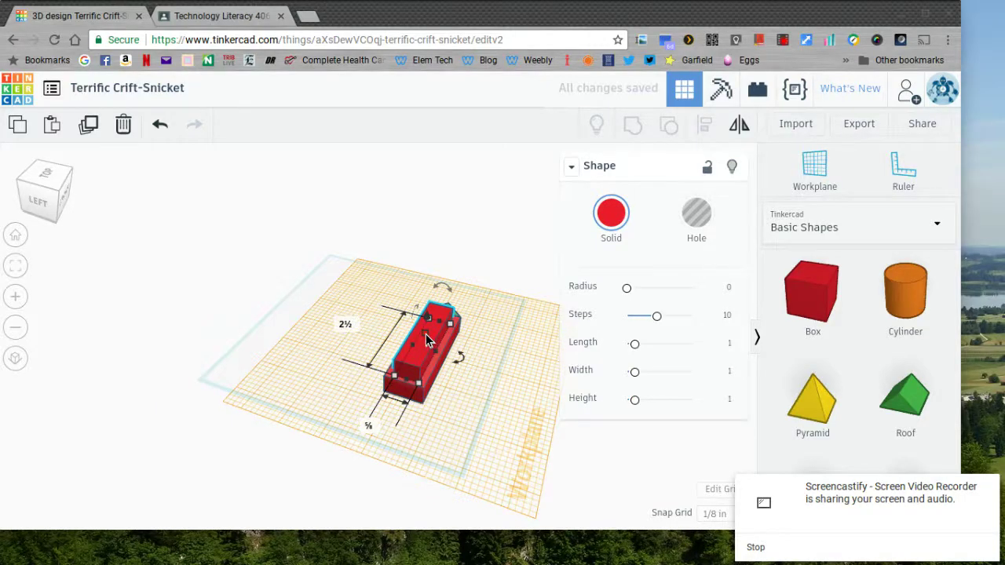
- Set a temporary workplane on the upper box's top face and place a solid cylinder at its stern end
click(61, 202)
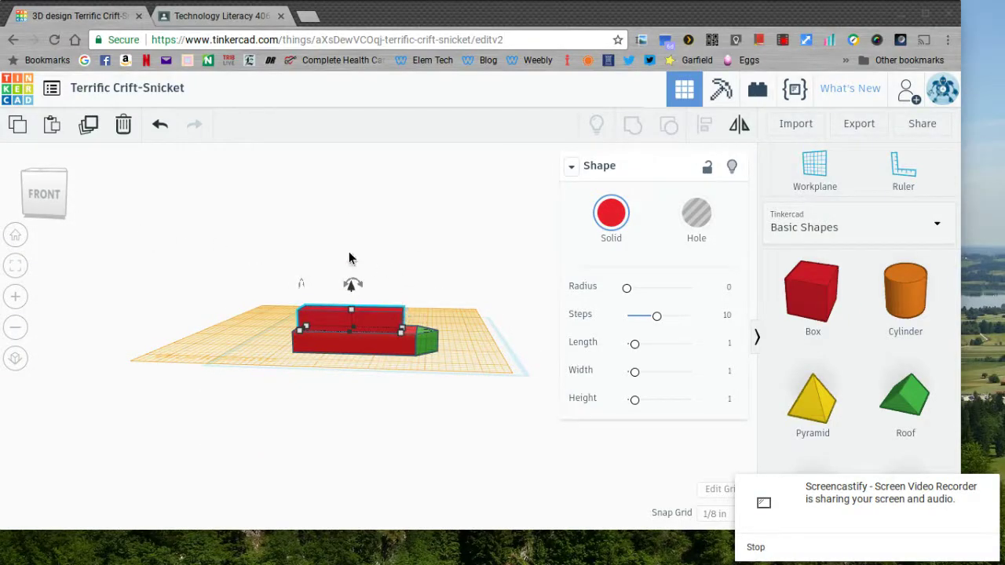
click(39, 193)
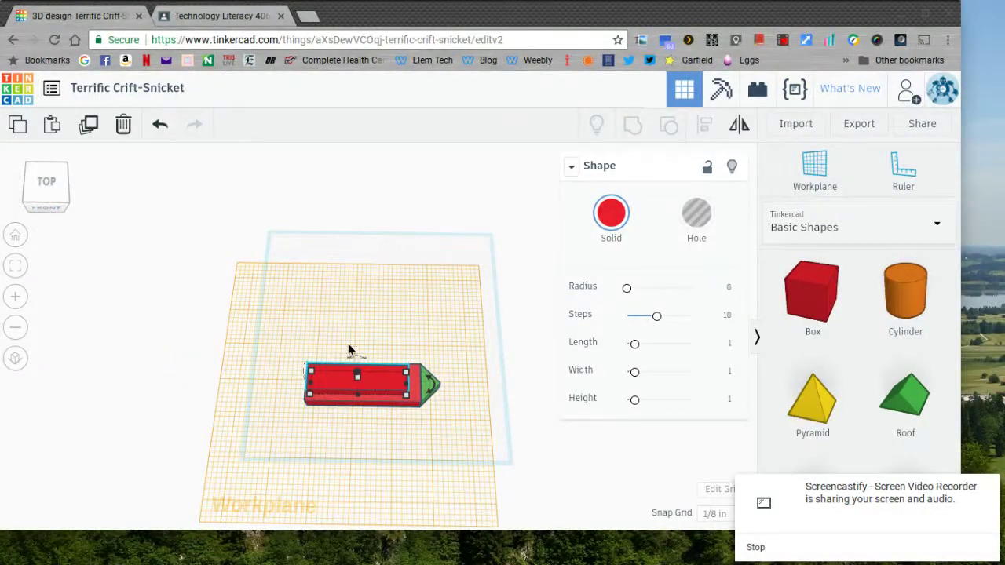
key(w)
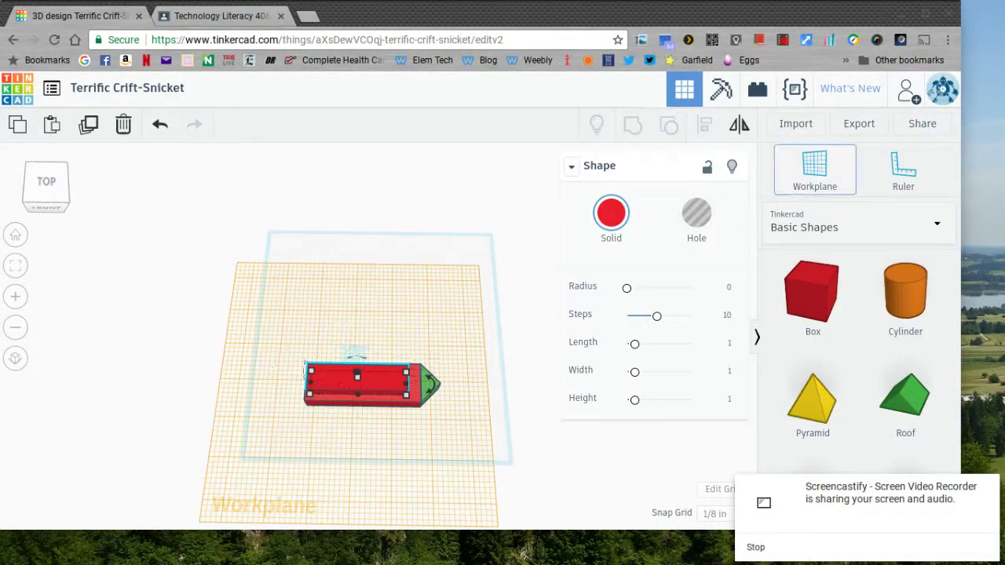
click(379, 383)
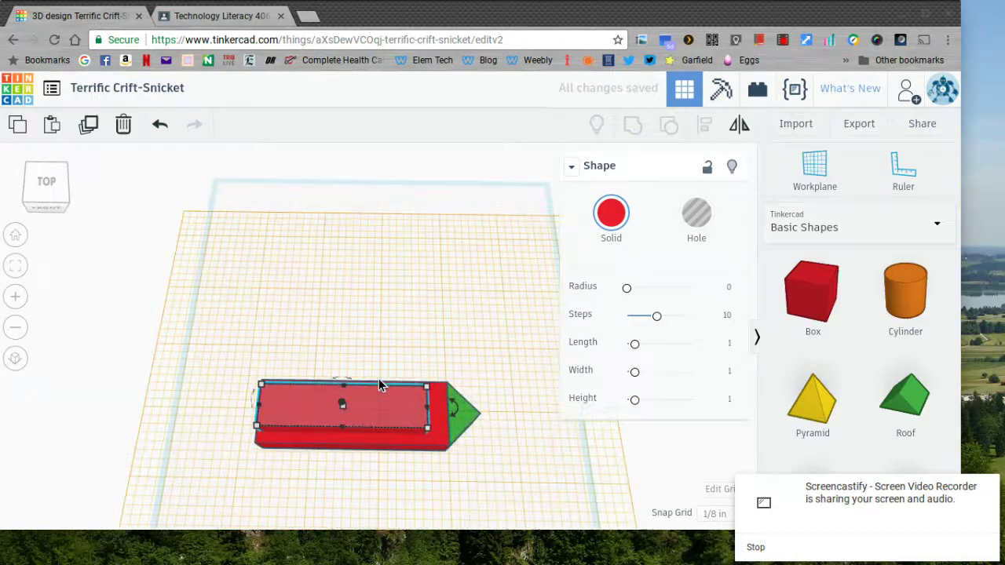
click(902, 297)
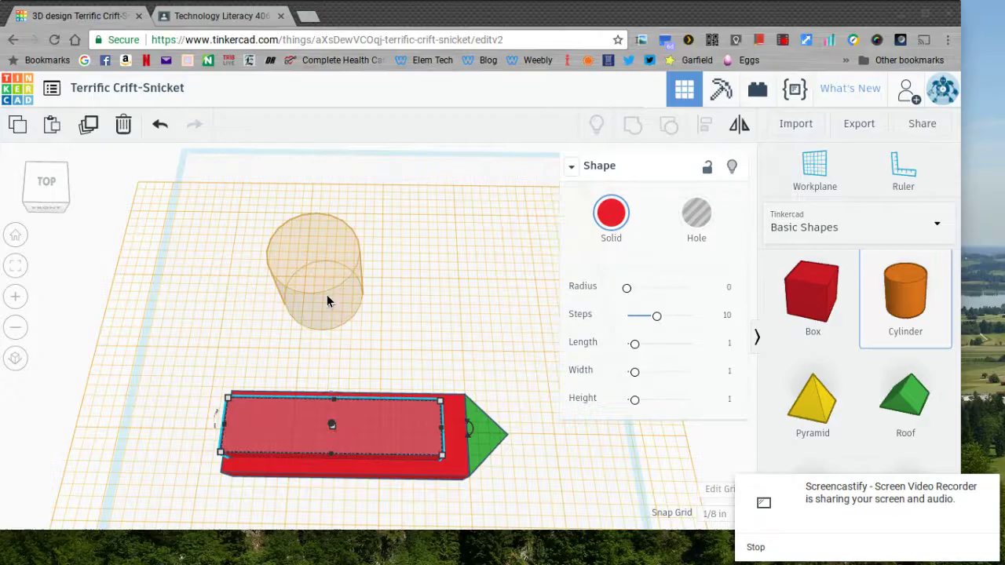
click(279, 408)
- Resize the cylinder to ¼ in by ¼ in and lower its height to about half to form a smokestack
drag(330, 370, 272, 419)
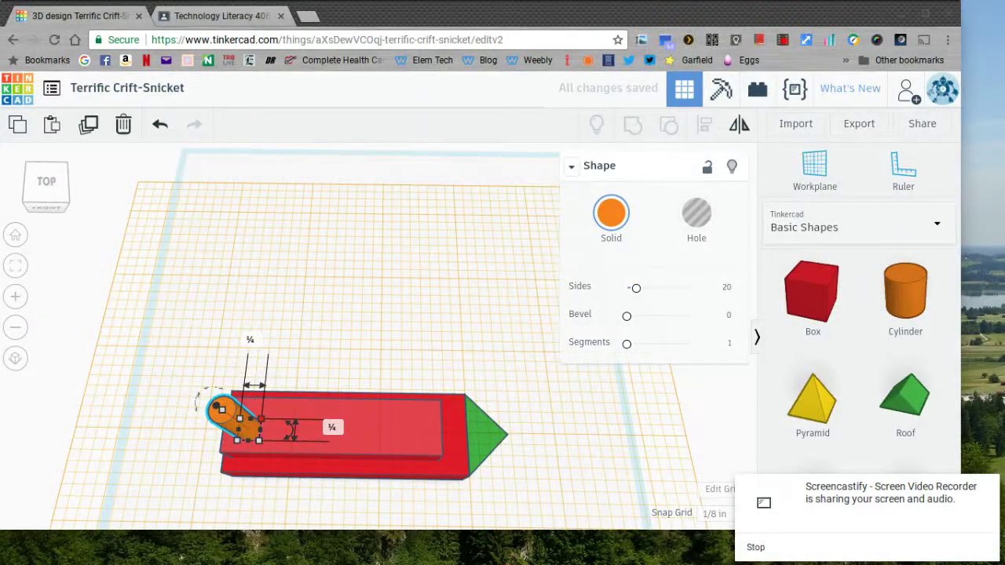
click(55, 206)
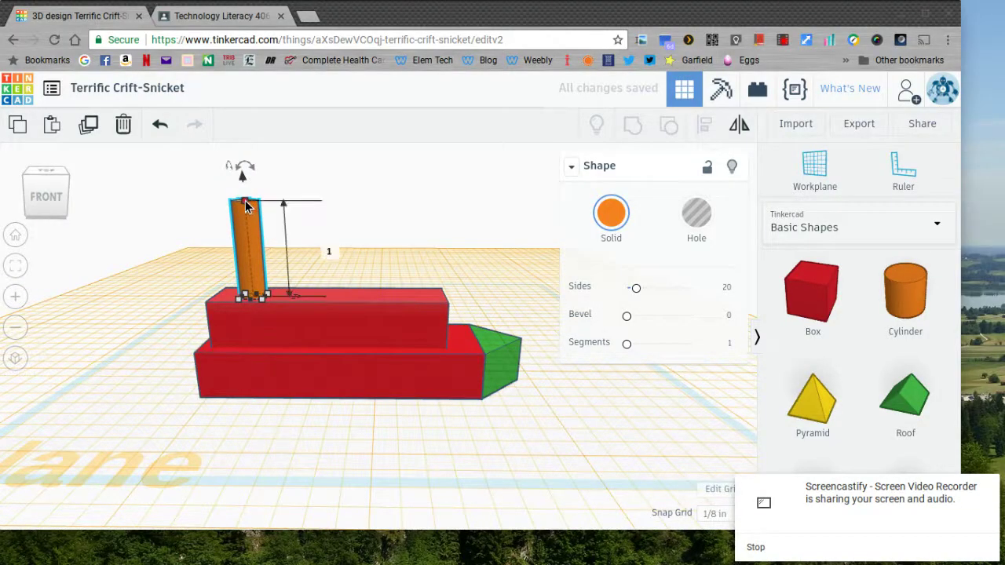
drag(246, 203, 249, 260)
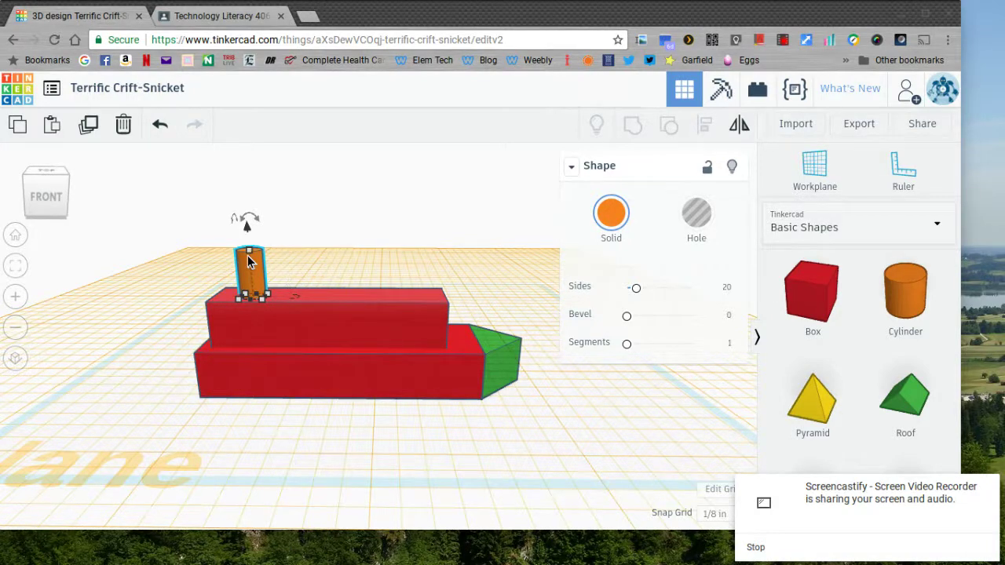
- Duplicate the smokestack and shift the copy straight toward the bow, leaving a gap slightly narrower than one cylinder
key(ctrl+d)
key(Right)
key(Right)
key(Right)
key(Right)
key(Right)
key(Right)
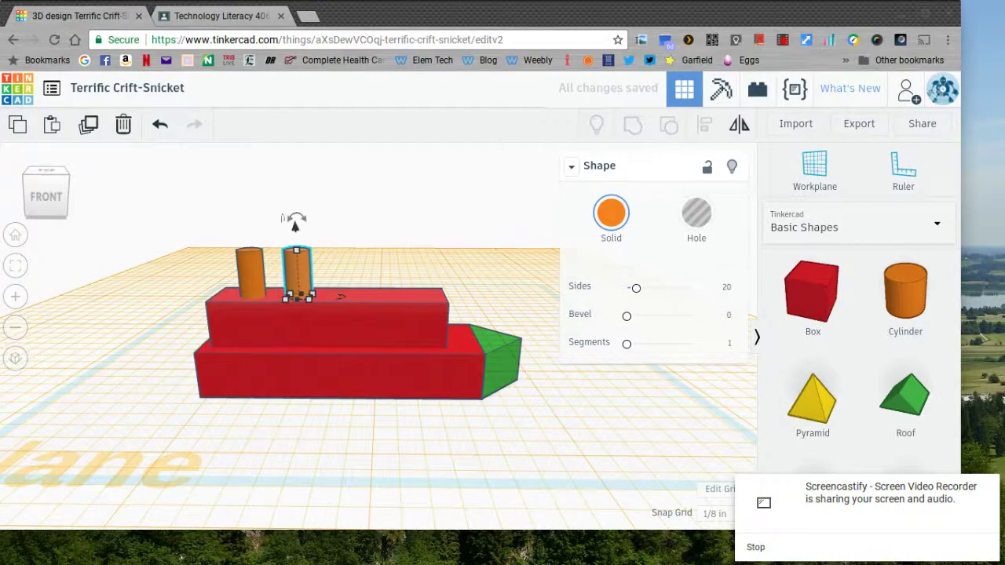
- Duplicate the second smokestack and shift this third one toward the bow, leaving a gap about one cylinder wide
key(ctrl+d)
key(Right)
key(Right)
key(Right)
key(Right)
key(Right)
key(Right)
key(Right)
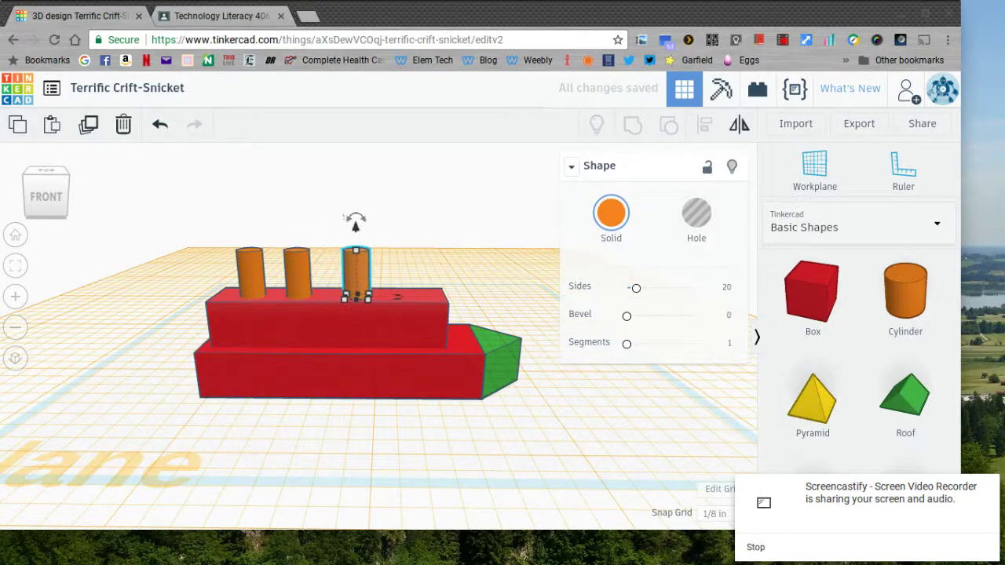